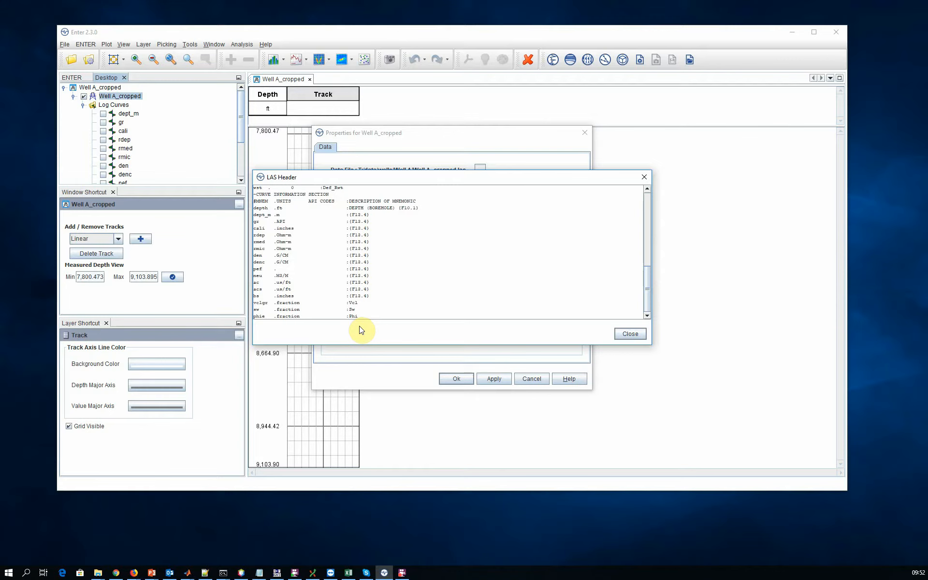
Close the LAS header and leave the properties of Well A_cropped without applying changes.
click(629, 335)
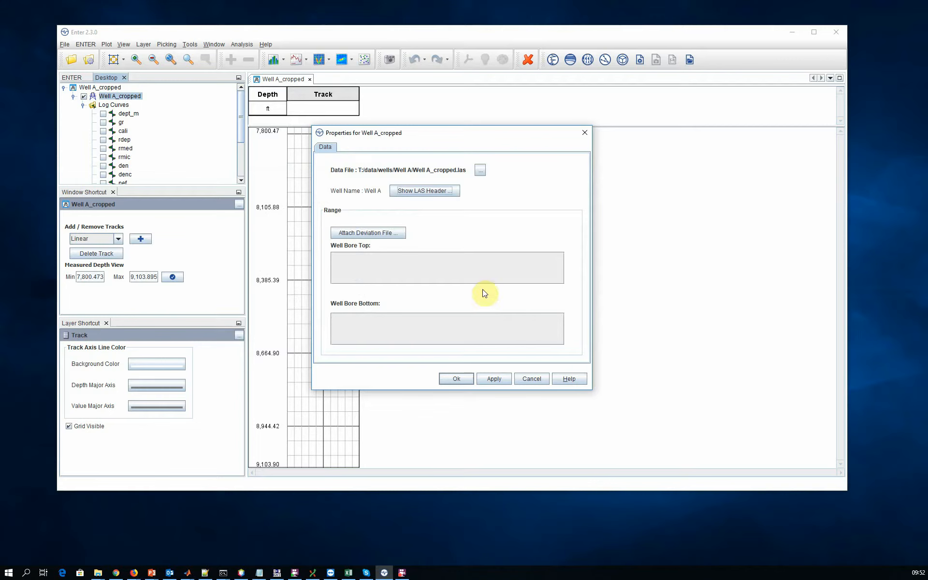
click(531, 378)
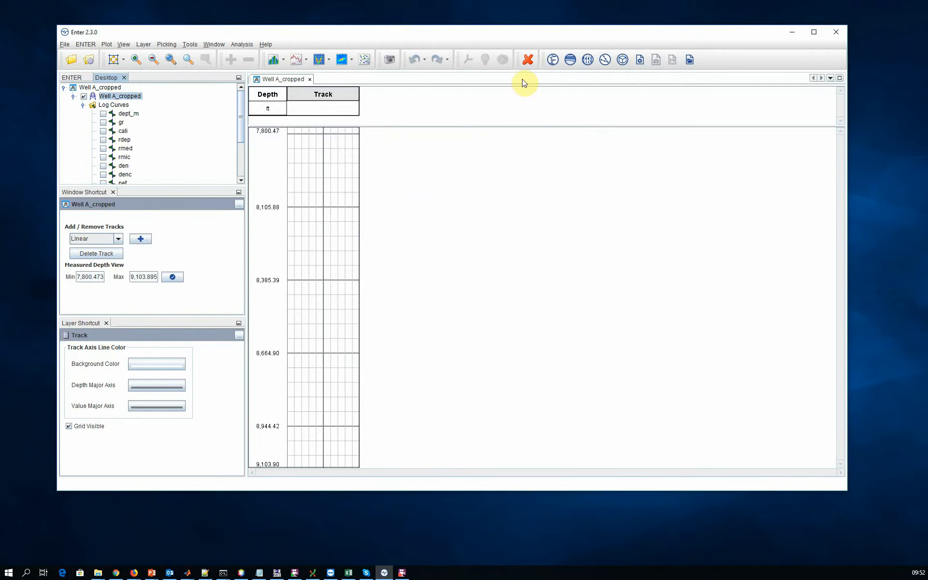
Start the WellLogs report, overwriting the existing one, and view its generated presentation before closing it.
click(640, 61)
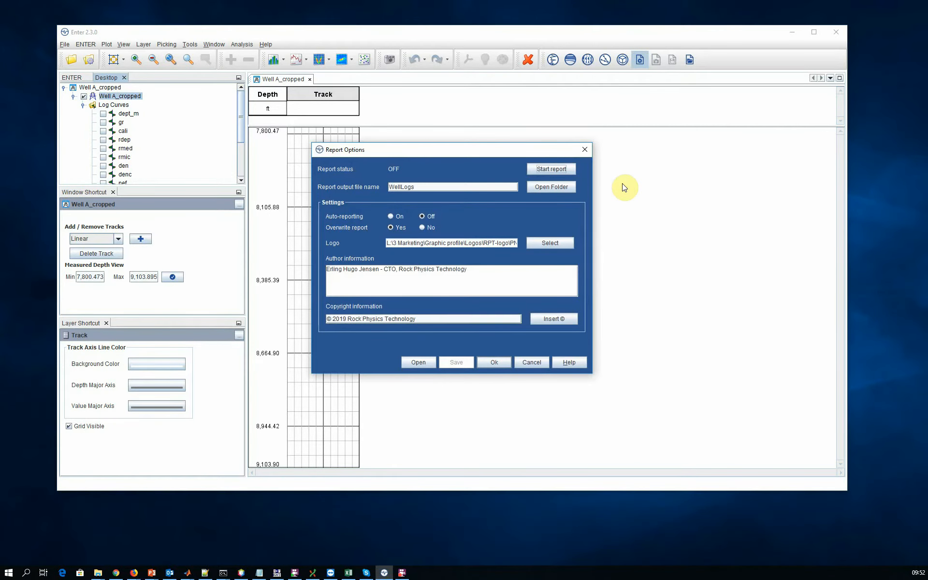
click(540, 168)
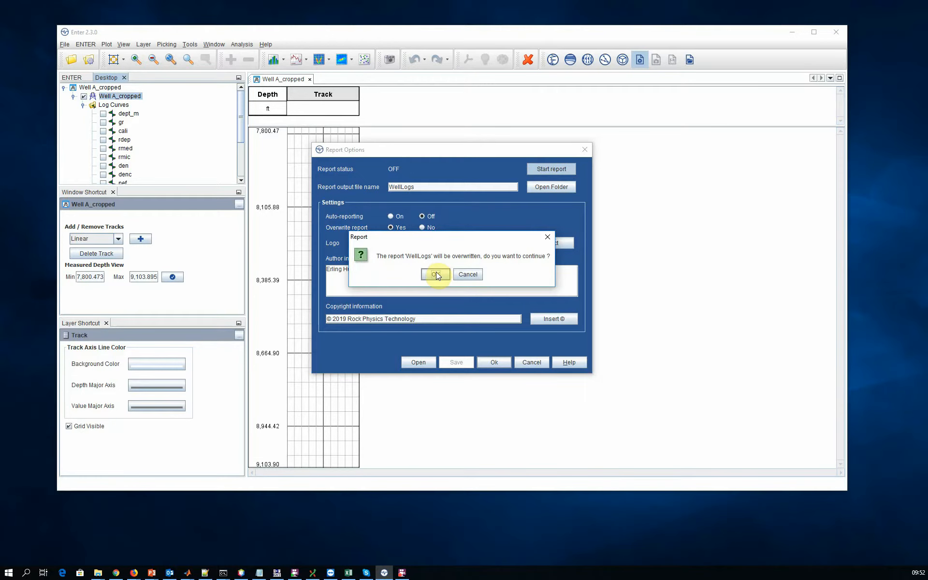
click(436, 273)
click(491, 362)
click(687, 62)
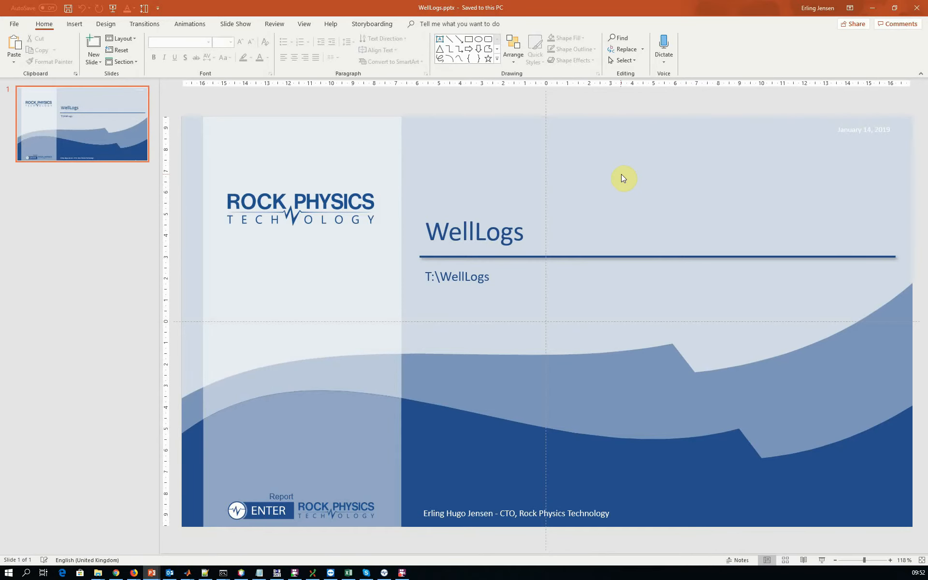
click(915, 8)
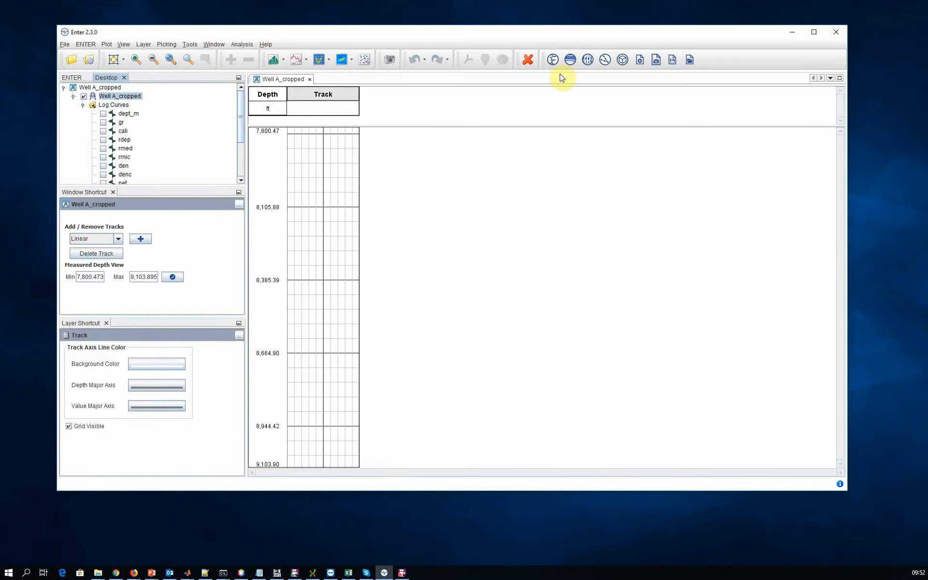
Load the ENTER format logs workflow from the model library and start its Calibrate action with Well A_cropped as well data.
click(620, 61)
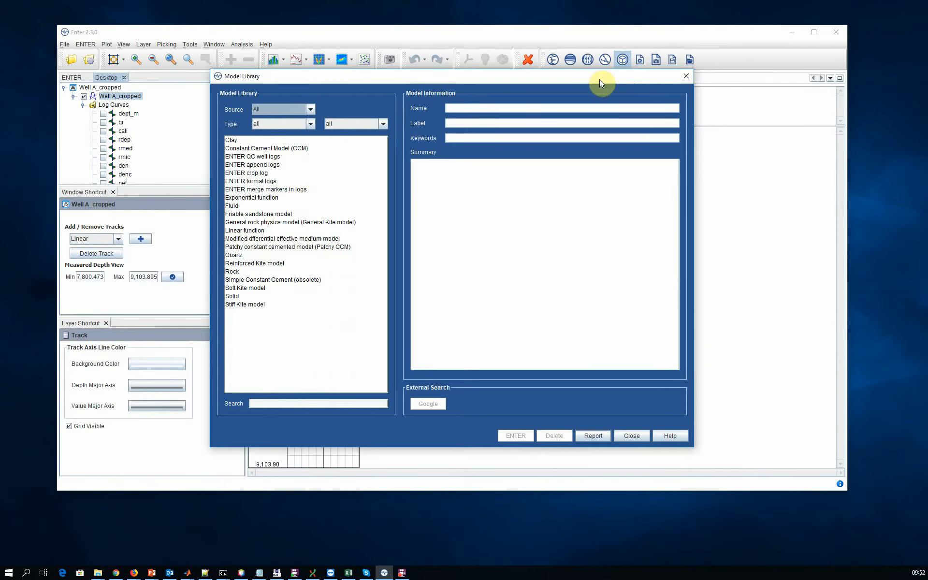
click(266, 181)
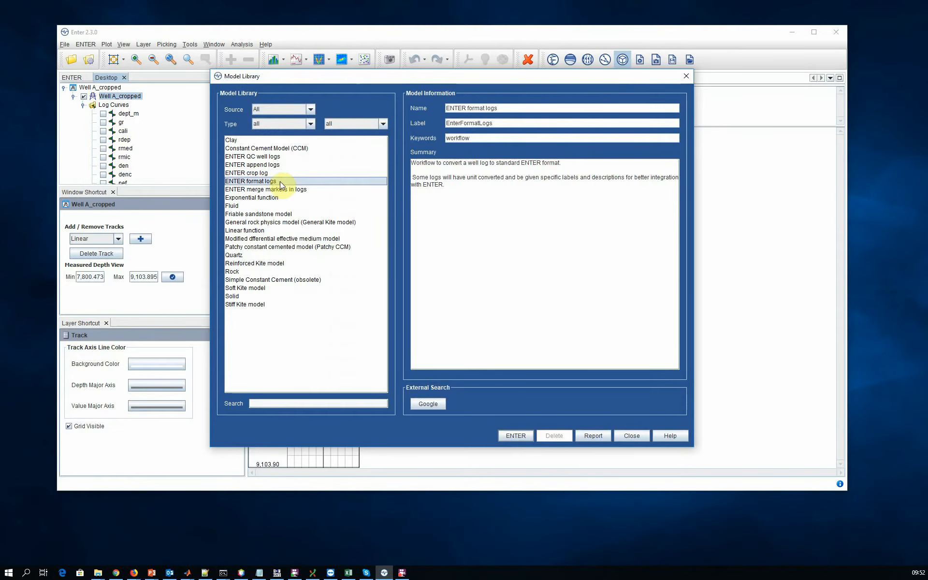
click(503, 435)
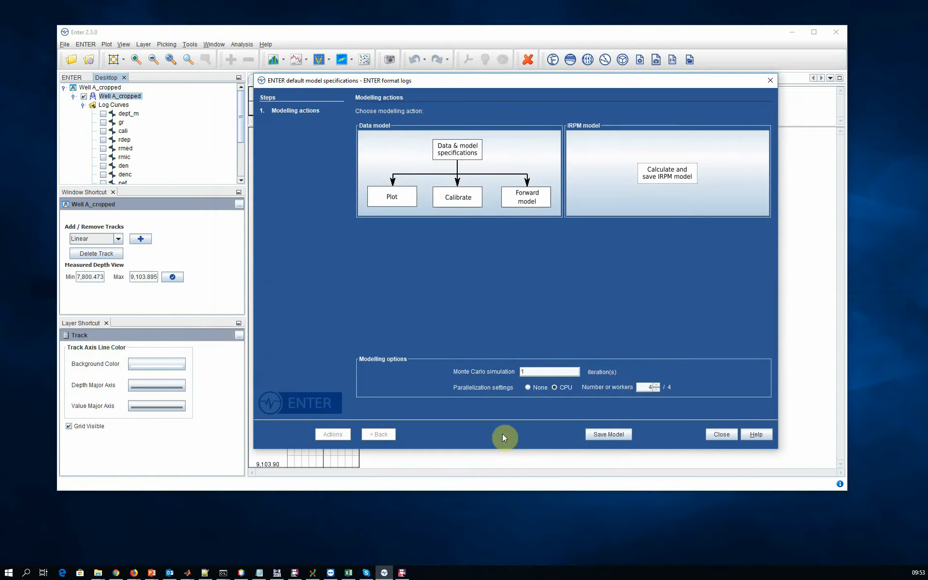
click(459, 195)
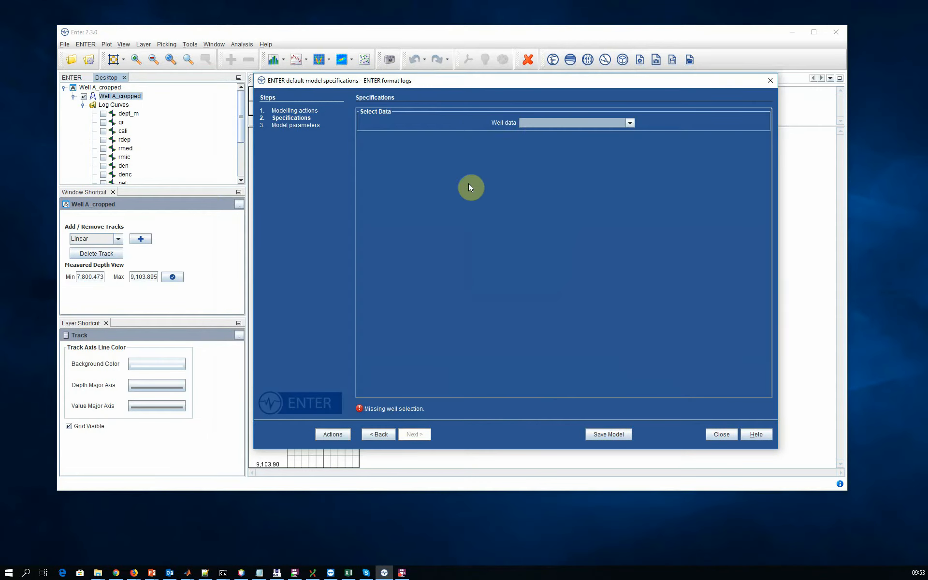
click(538, 123)
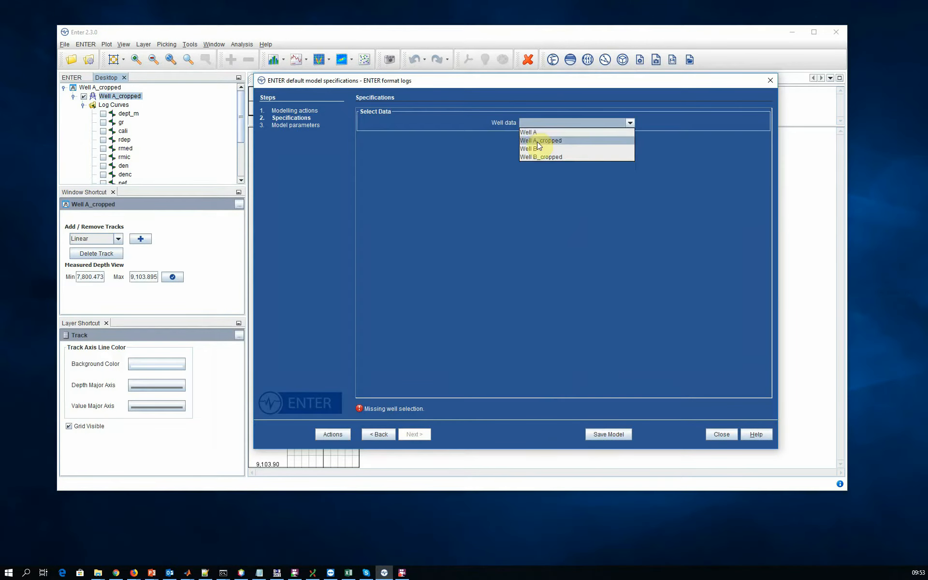
click(538, 141)
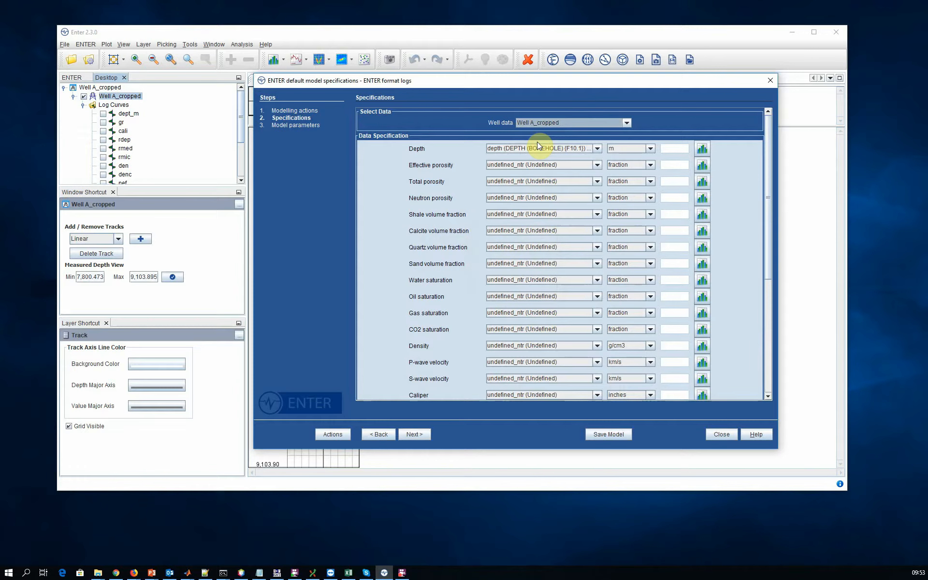
Check the depth log's unit in its histogram and set the Depth unit to ft.
click(702, 149)
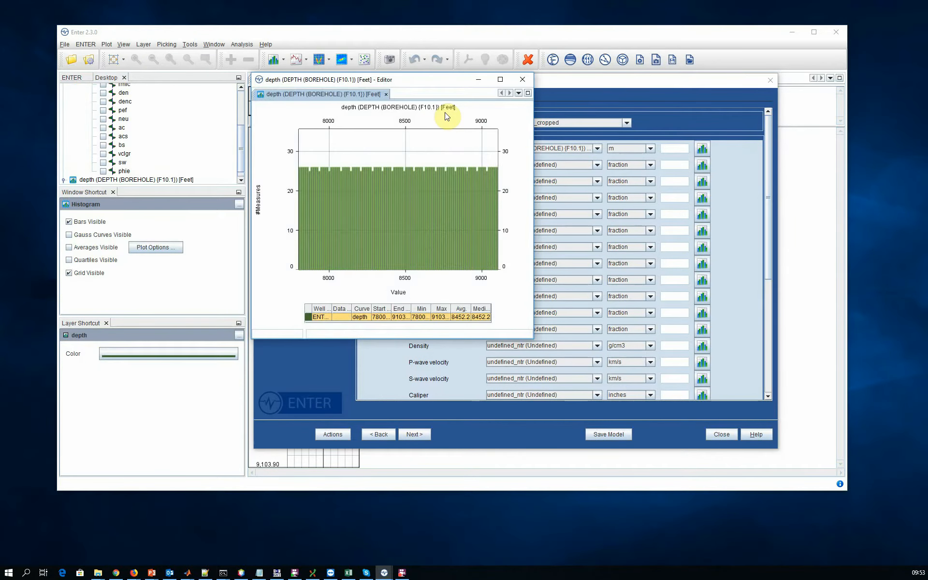
click(523, 79)
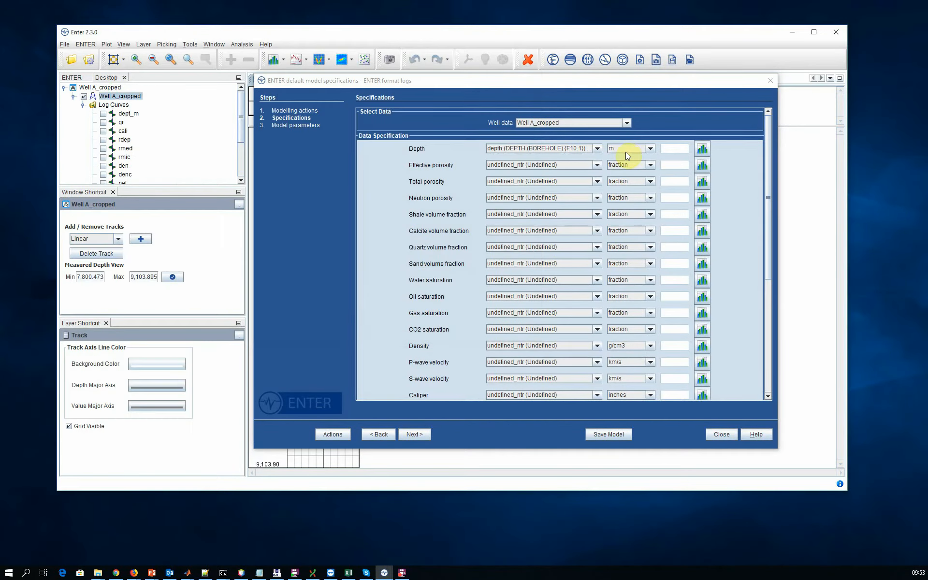
click(625, 150)
click(625, 161)
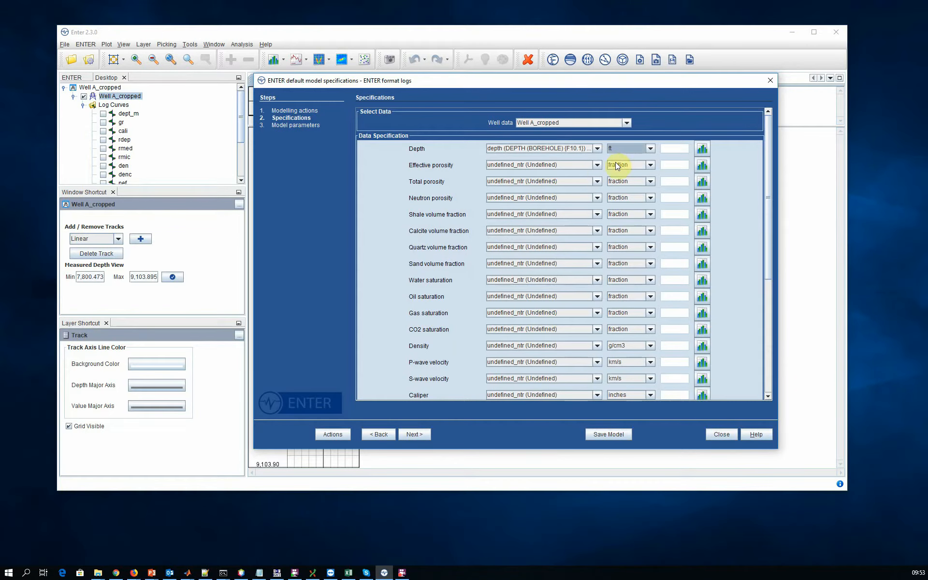
Assign the phie log to Effective porosity and the neu log to Neutron porosity.
click(559, 165)
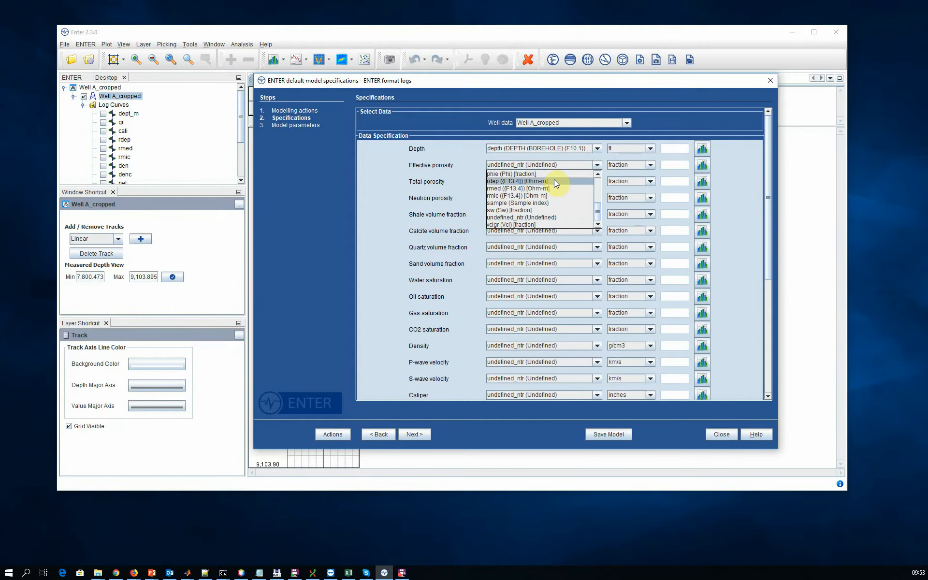
click(549, 174)
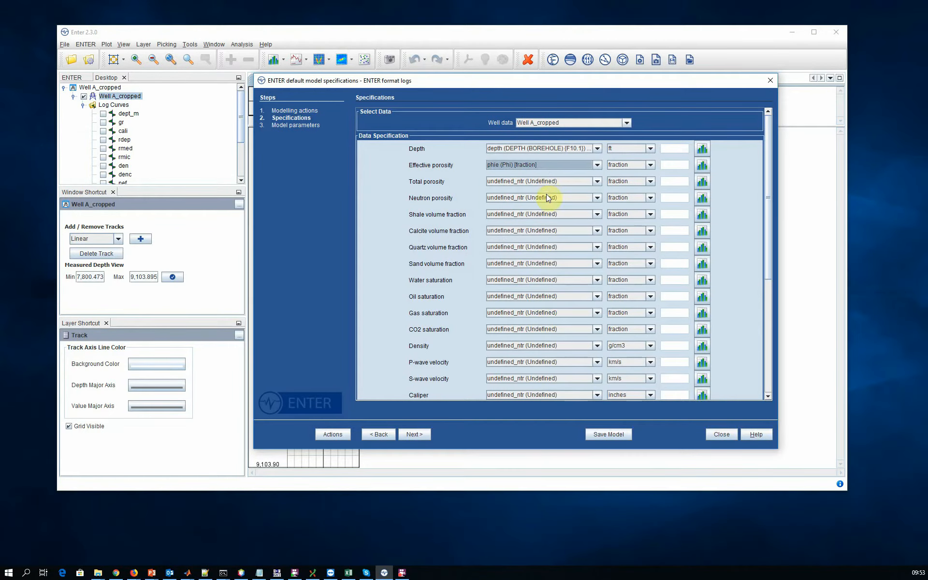
click(548, 198)
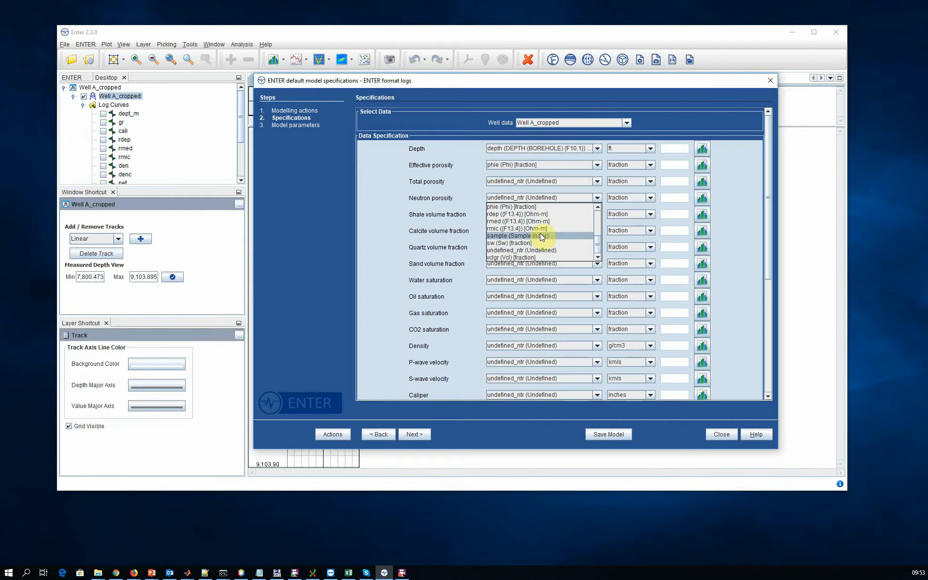
scroll(535, 219, up, 1)
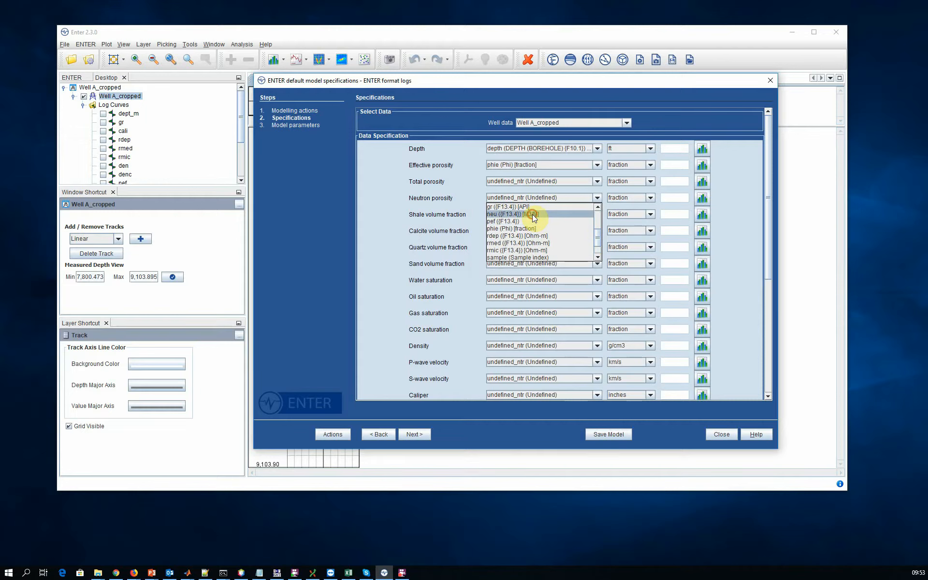
click(532, 215)
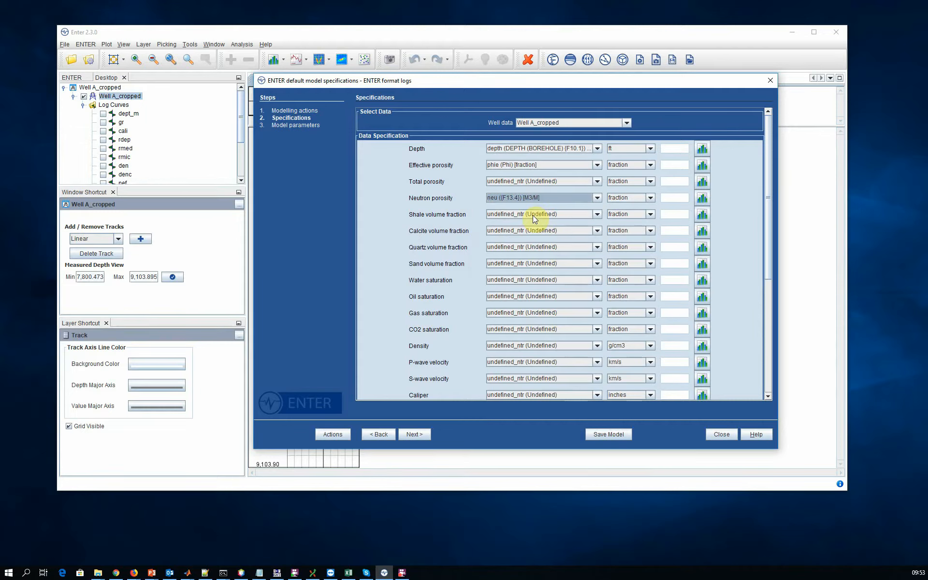
Assign the vclgr log to Shale volume fraction and the sw log to Water saturation.
click(533, 216)
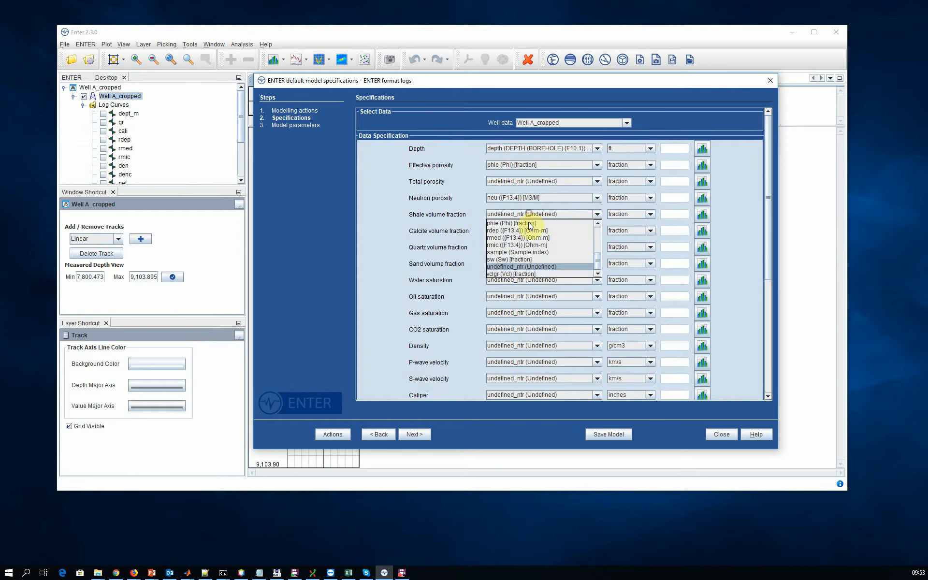
click(519, 273)
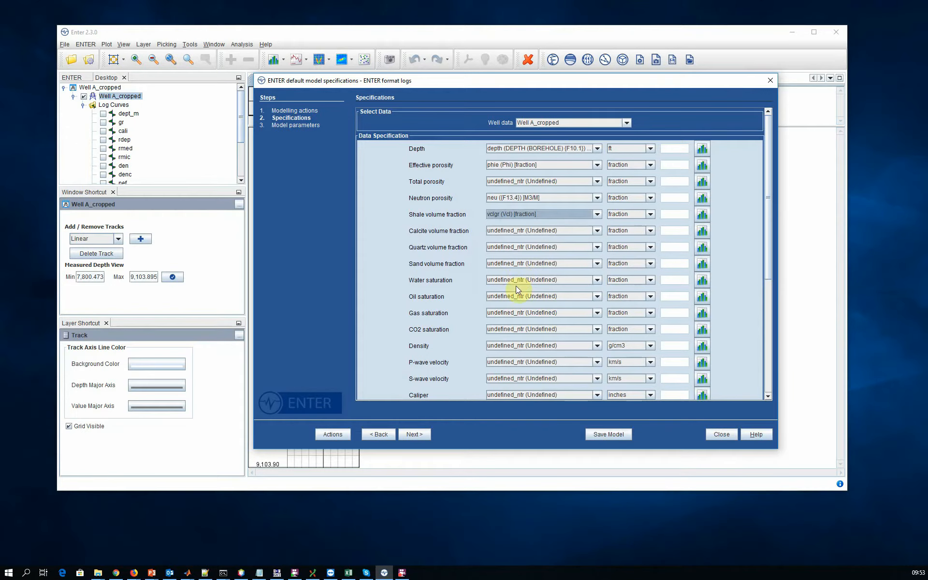
click(516, 286)
click(512, 325)
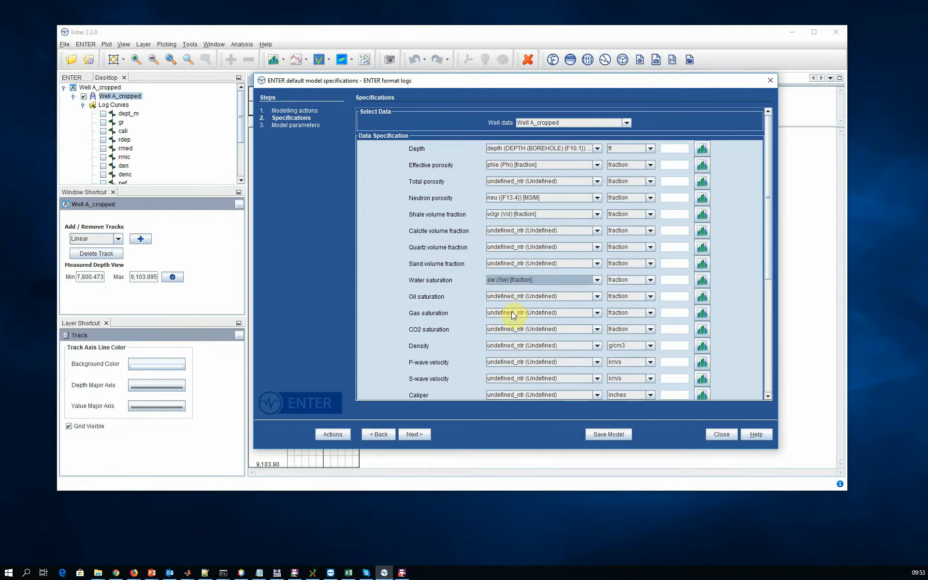
Assign the den log to Density in the data specification.
click(509, 346)
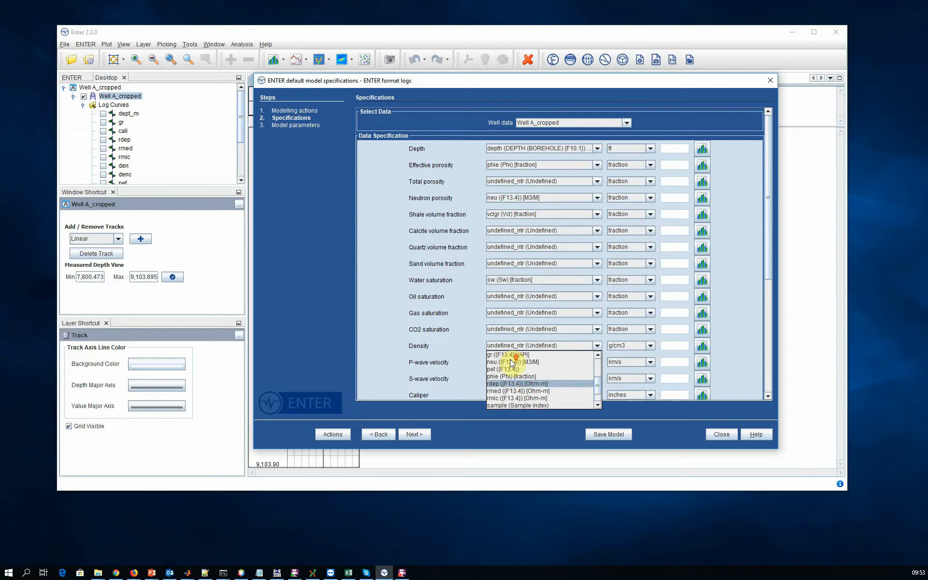
scroll(512, 363, up, 2)
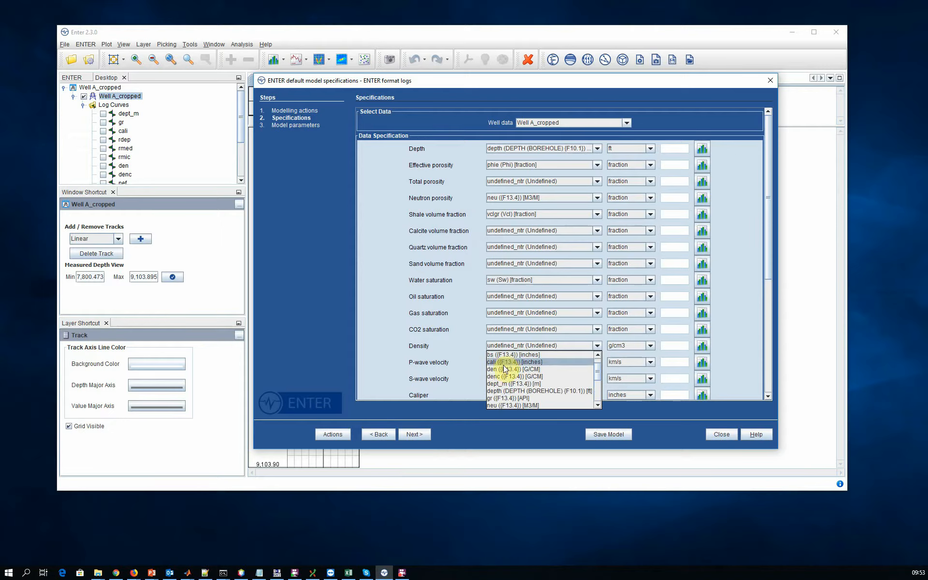
click(504, 368)
Assign the ac log to P-wave velocity and set its unit to us/ft.
click(508, 362)
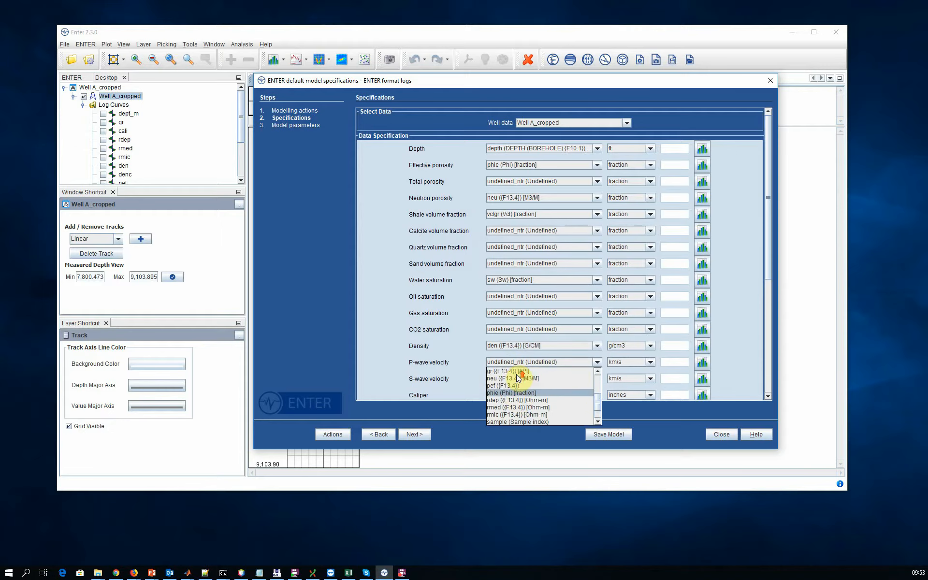
scroll(515, 375, up, 3)
click(512, 370)
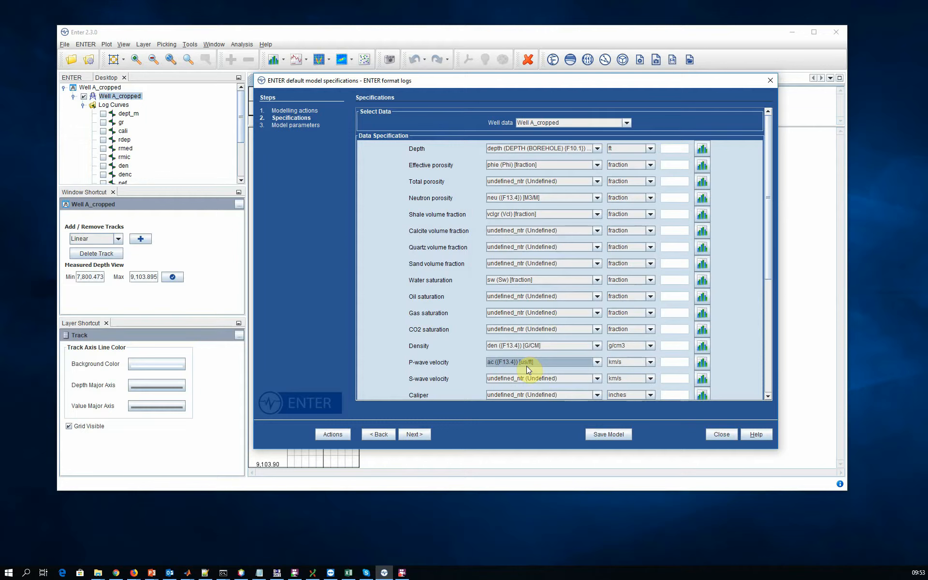
click(633, 364)
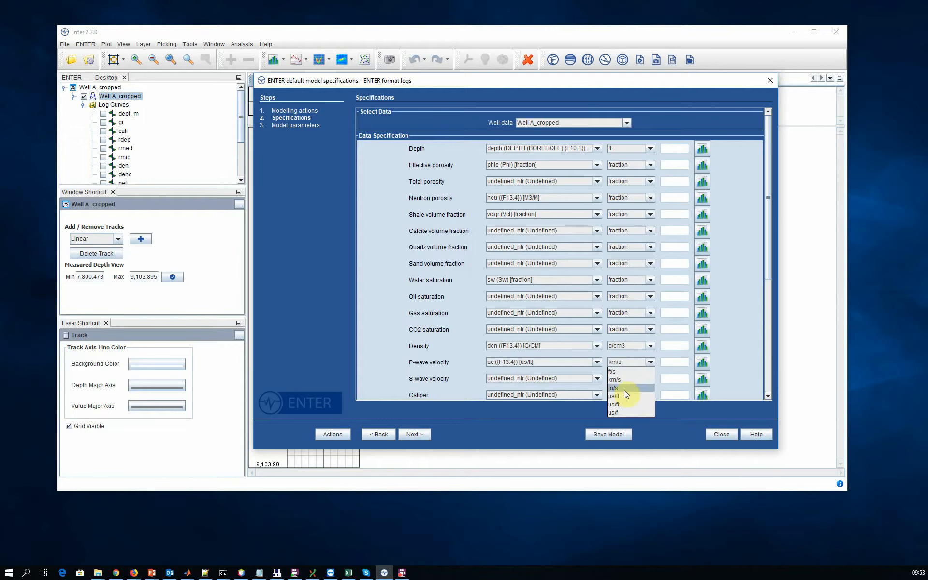
click(619, 404)
Assign the acs log to S-wave velocity and set its unit to us/ft.
click(551, 379)
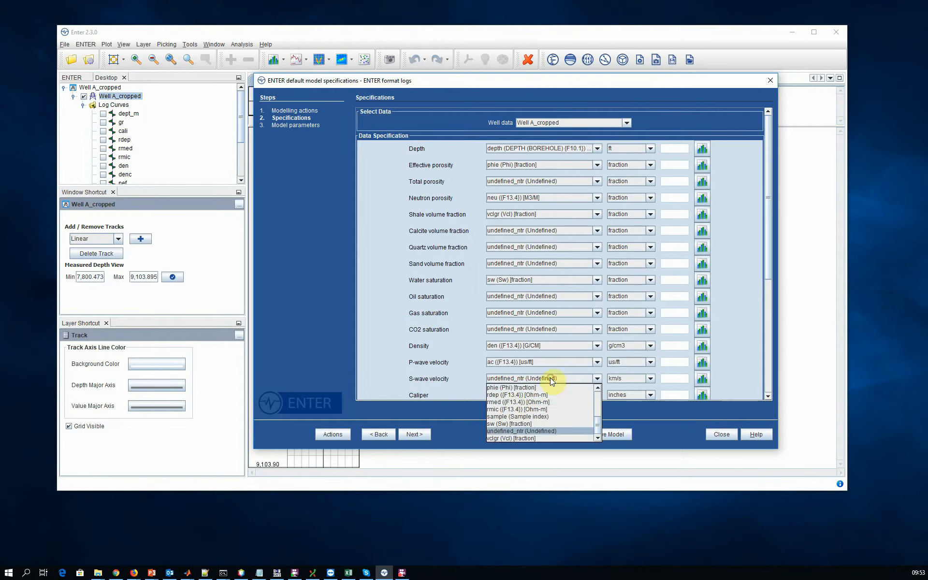
scroll(551, 401, up, 3)
click(562, 389)
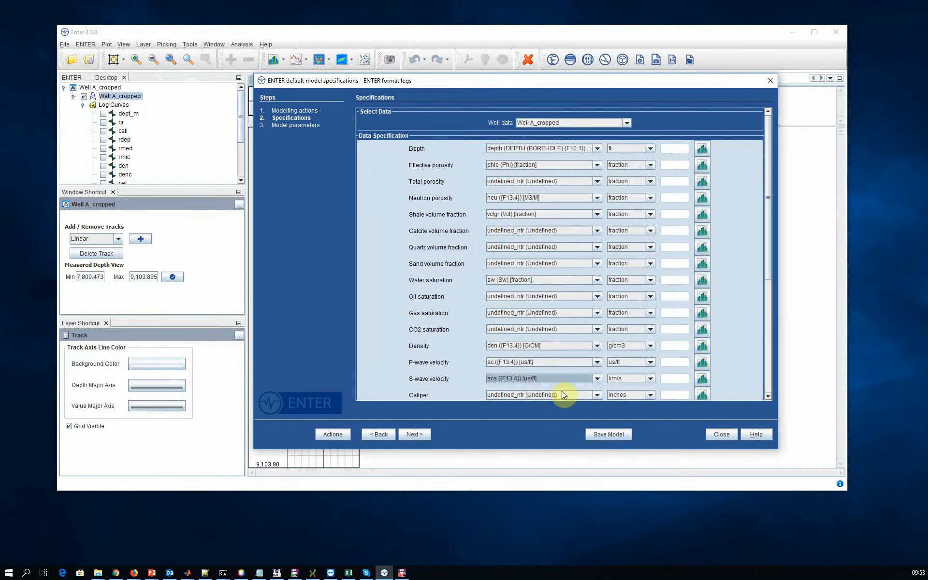
click(616, 378)
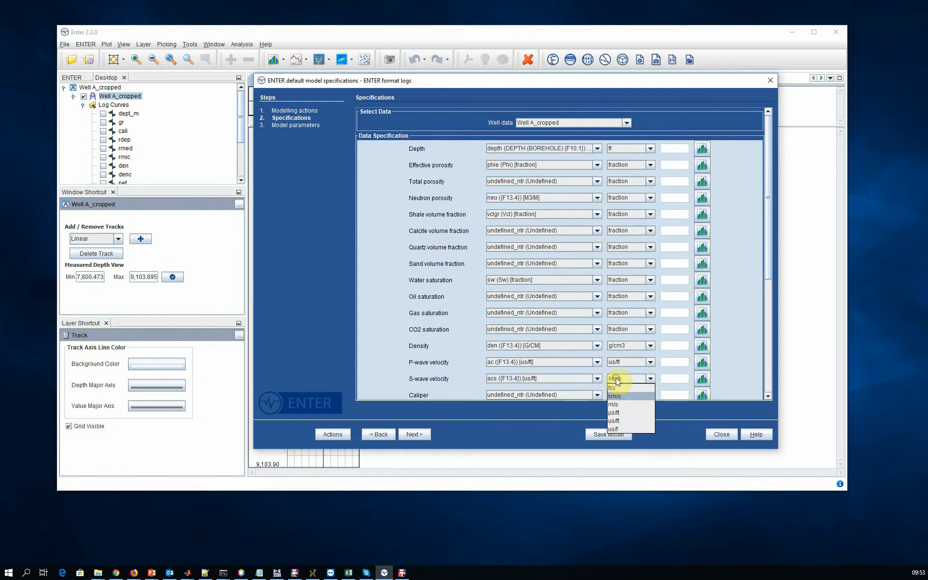
click(614, 420)
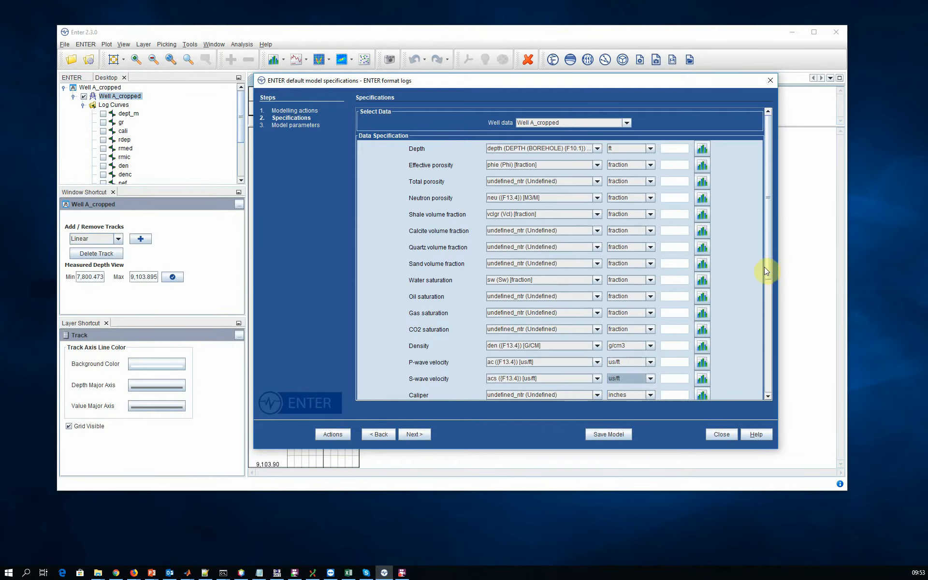
Assign the cali log to Caliper and the gr log to Gamma ray in the data specification.
drag(765, 270, 767, 399)
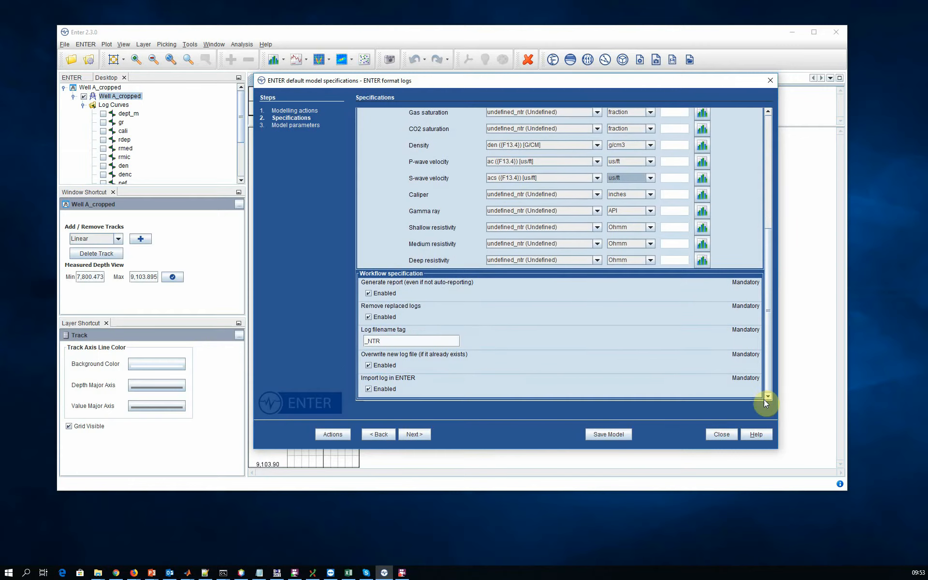
click(520, 198)
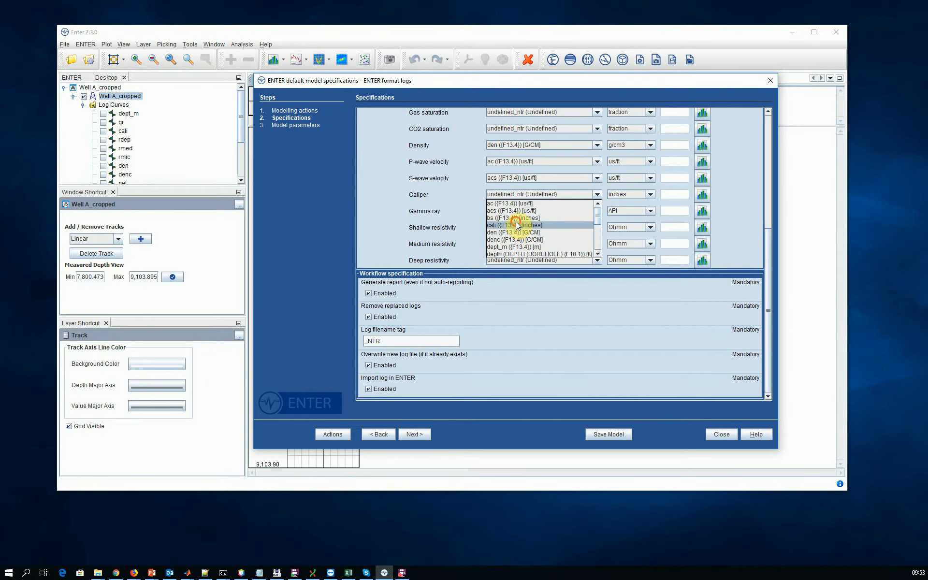
click(516, 225)
click(515, 213)
scroll(515, 237, down, 2)
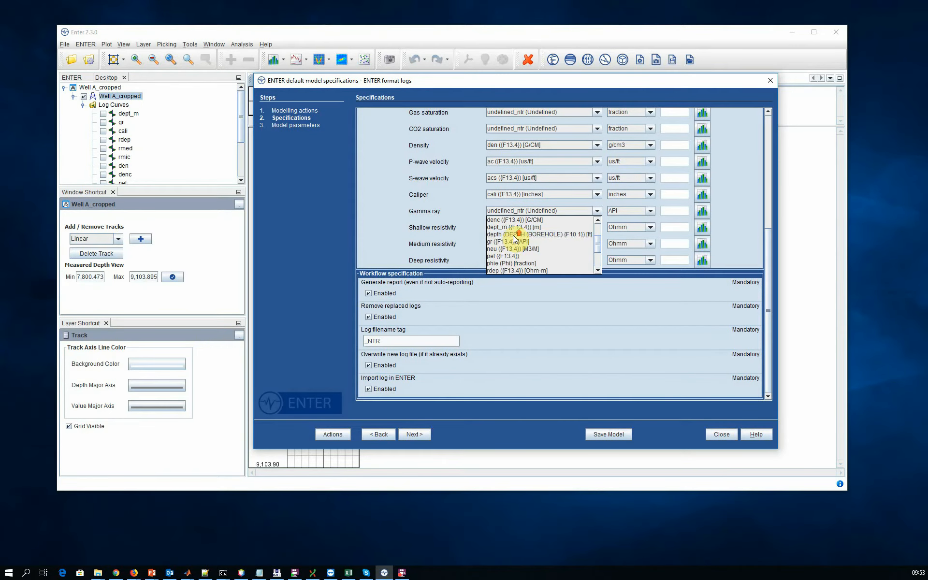
click(509, 241)
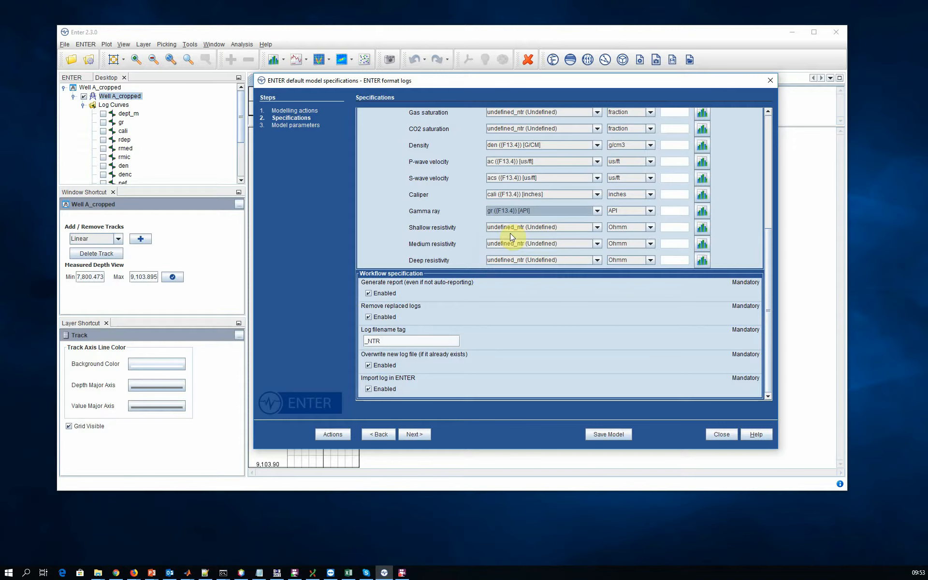
Assign rmic to Shallow resistivity, rmed to Medium resistivity and rdep to Deep resistivity.
click(509, 228)
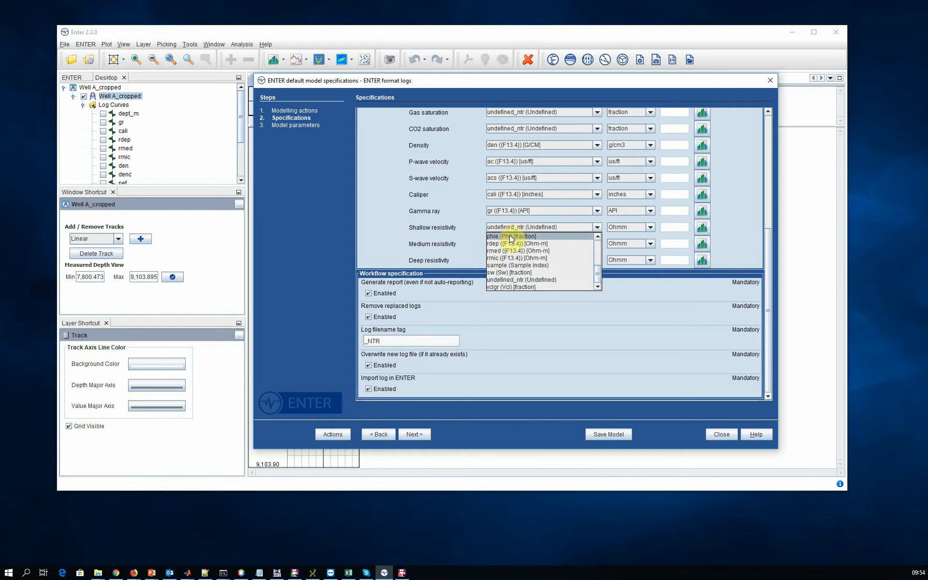
click(510, 259)
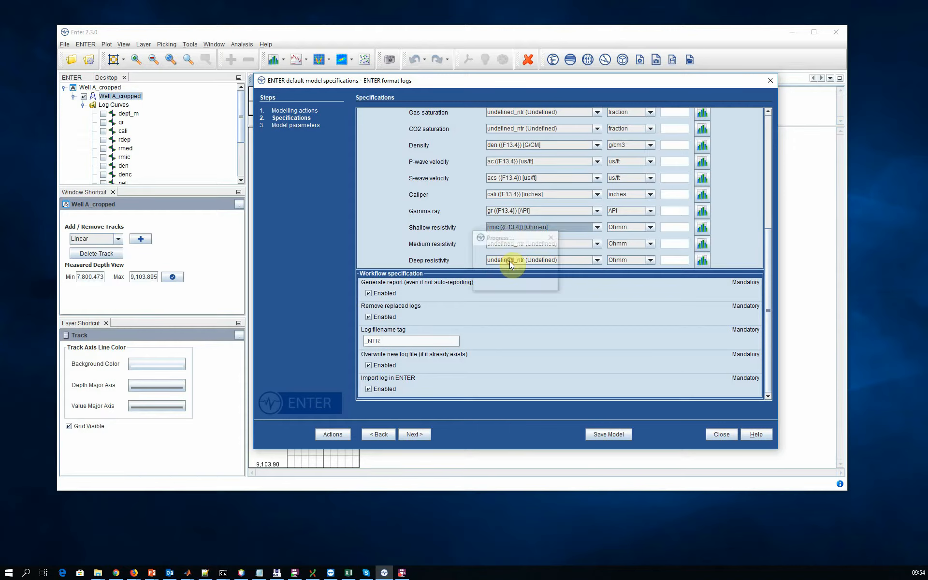
click(508, 243)
click(505, 262)
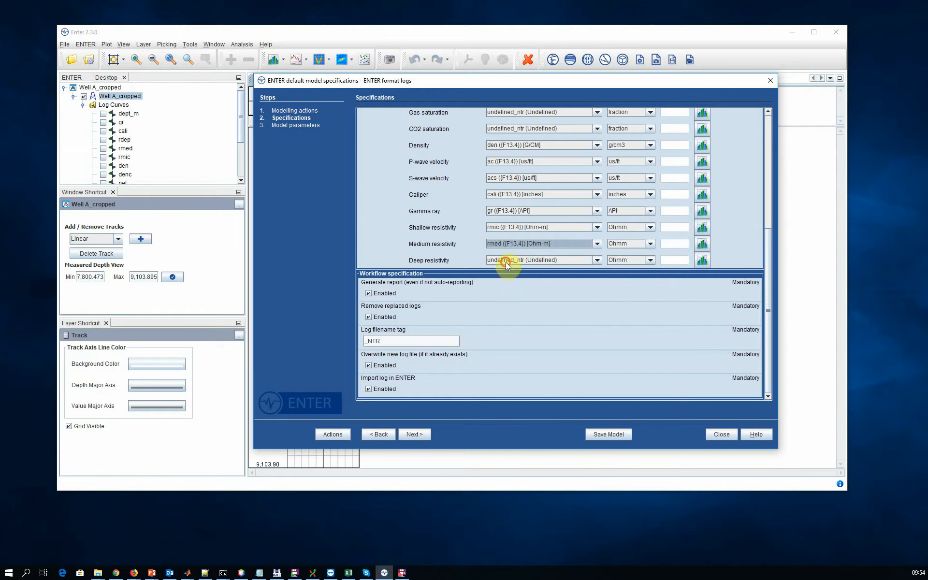
click(505, 263)
click(504, 274)
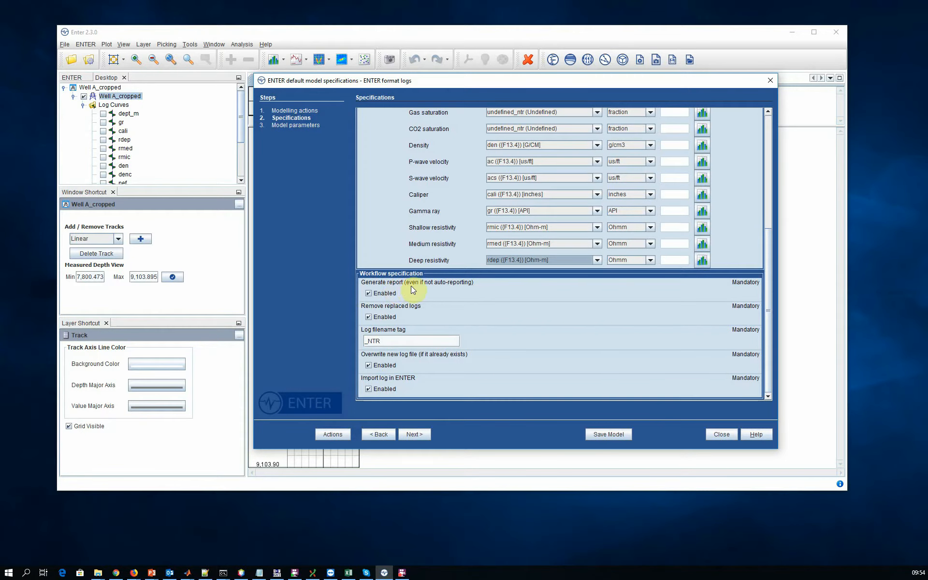
Run the log formatting with replaced logs removed and the _NTR filename tag, and close the model specifications window.
click(369, 317)
click(382, 341)
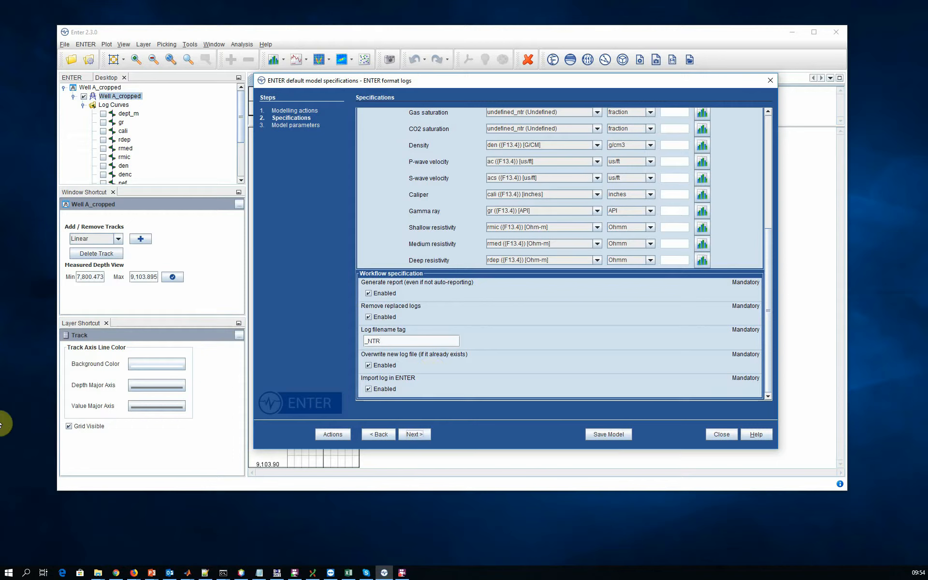
drag(0, 224, 494, 210)
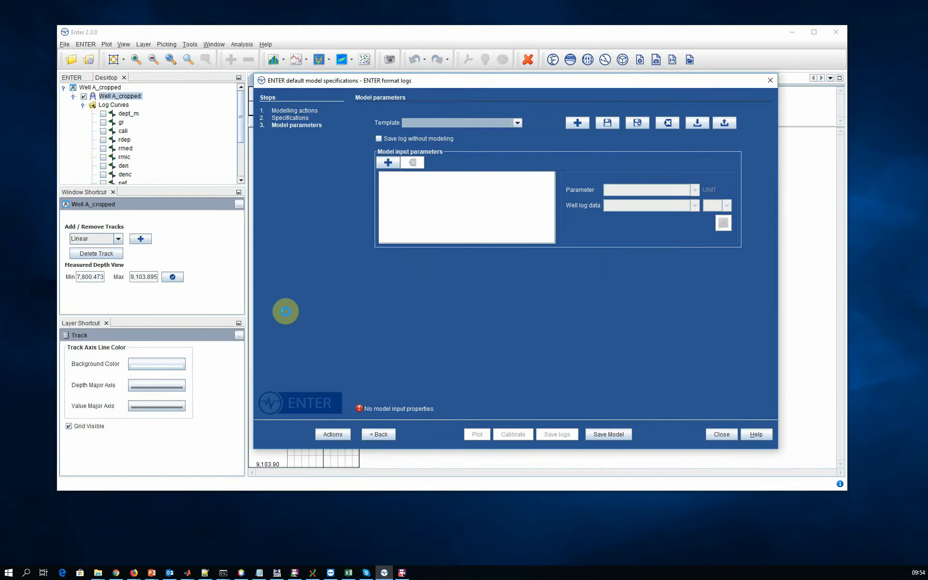
click(723, 435)
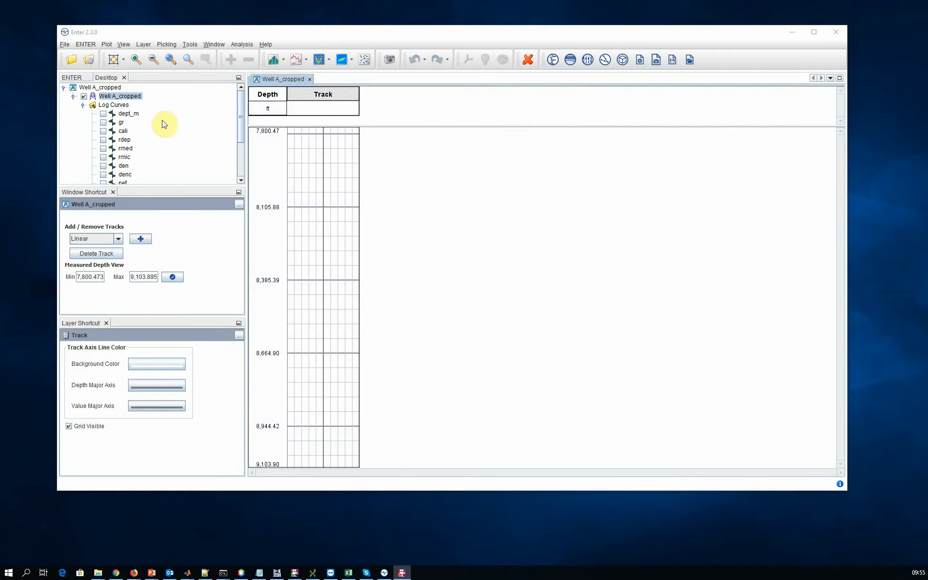
Open the converted well Well A_cropped_NTR from the project's wells and look through its log curves.
click(72, 78)
drag(124, 140, 335, 79)
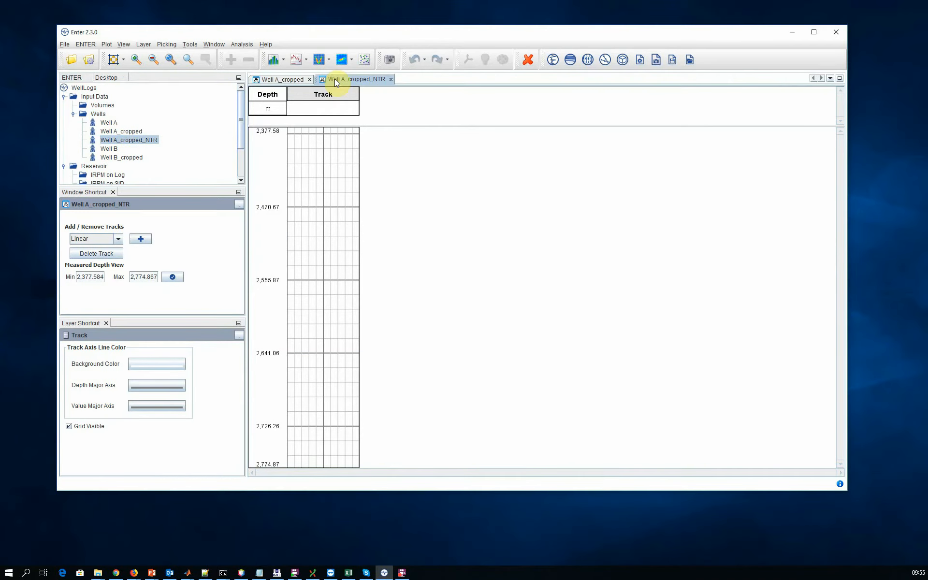
click(107, 78)
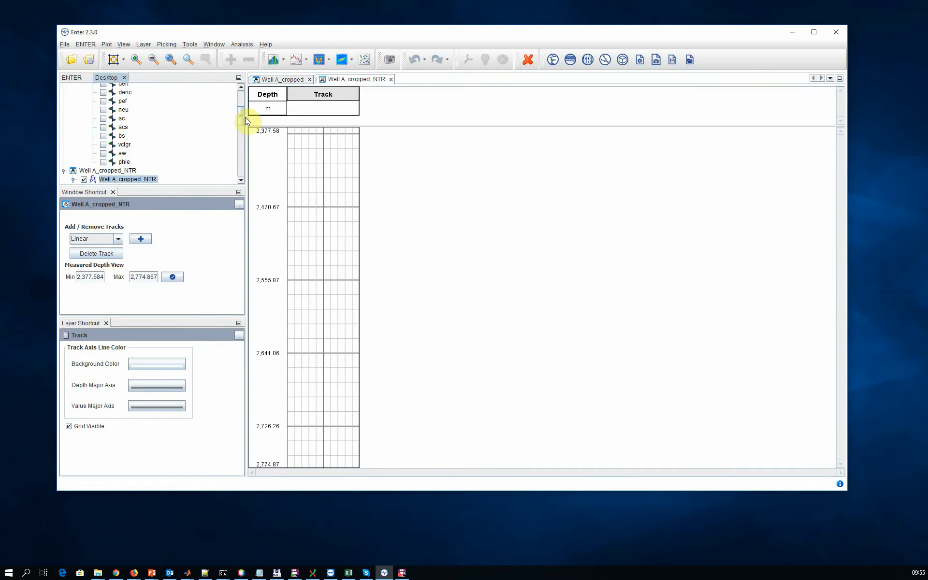
drag(240, 115, 239, 170)
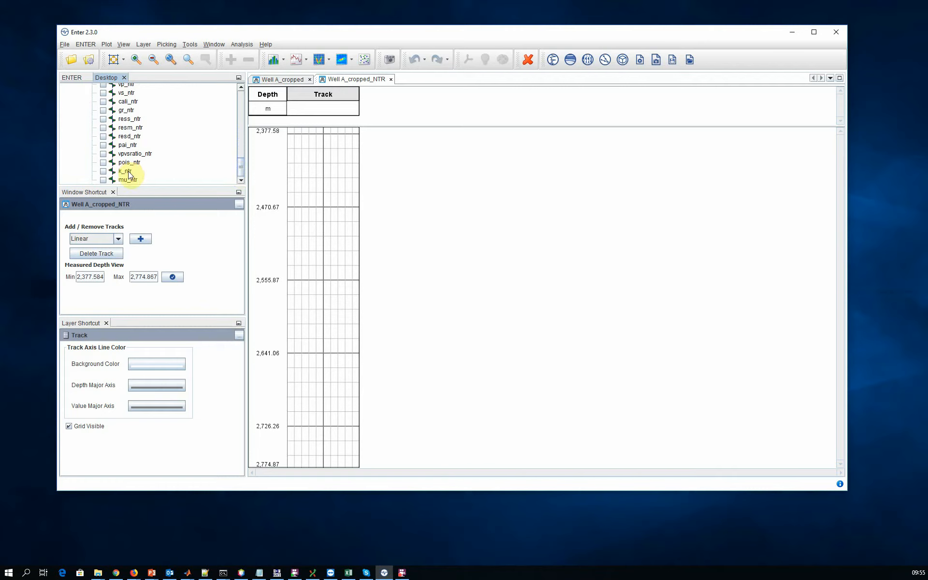
drag(126, 179, 120, 102)
Examine the curve names and units in the LAS header of Well A_cropped_NTR, and close its properties.
right_click(119, 141)
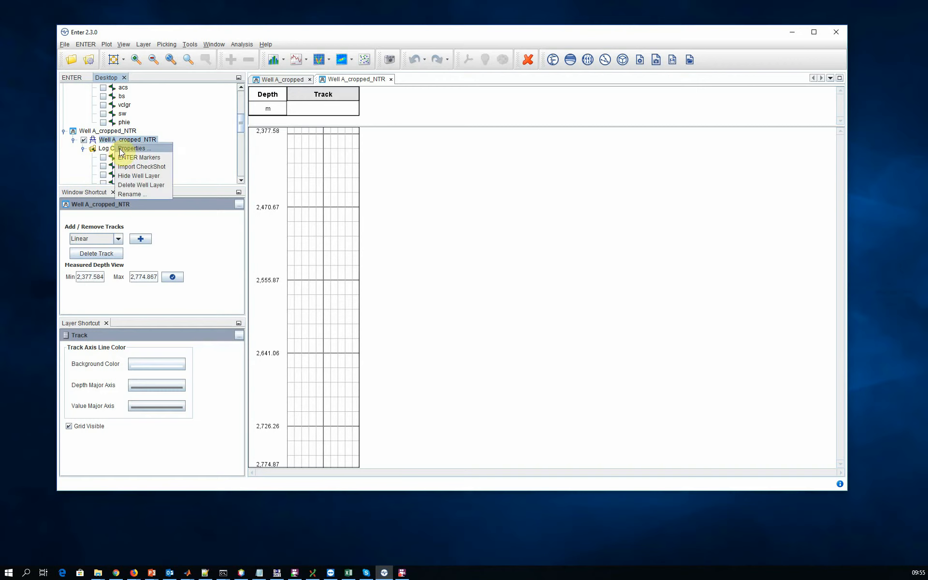
click(125, 154)
click(411, 192)
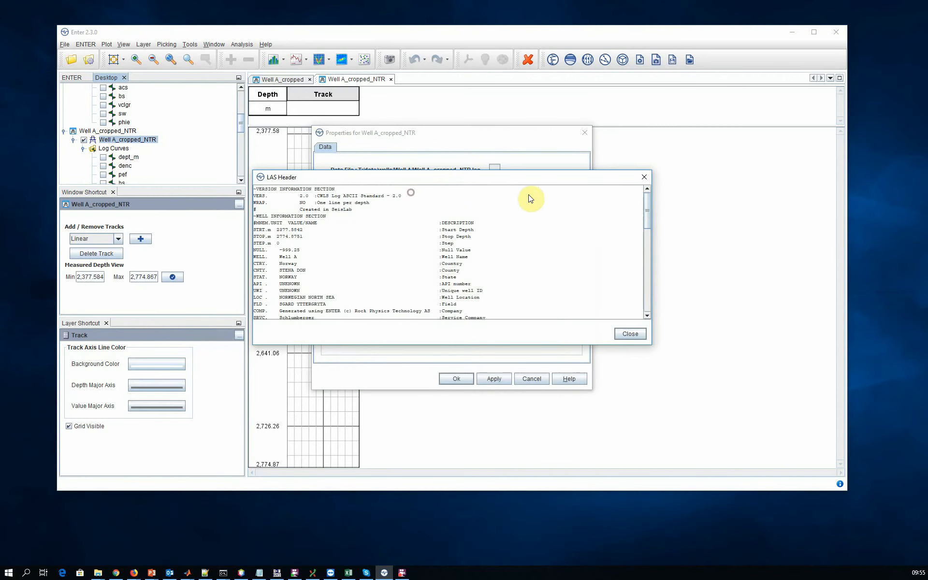
drag(647, 200, 631, 284)
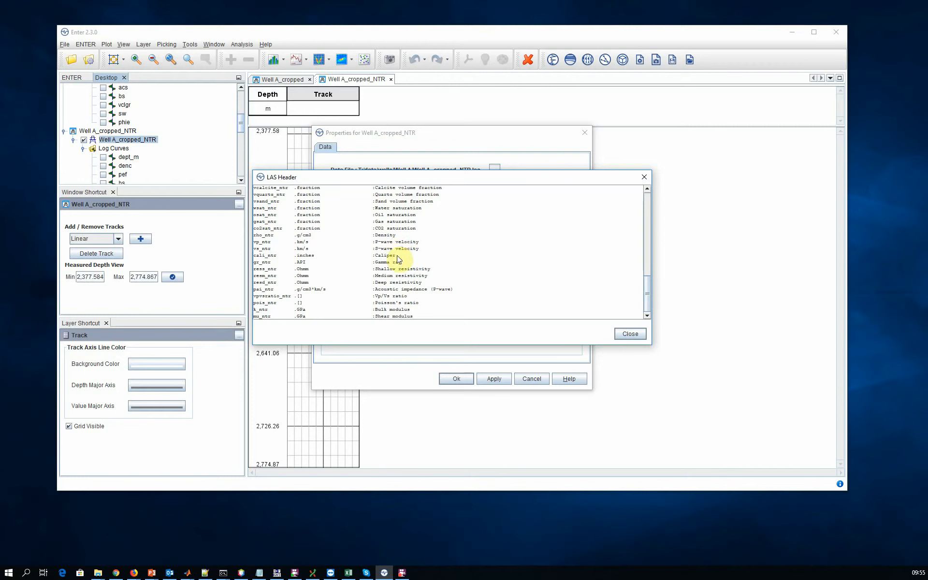
click(397, 310)
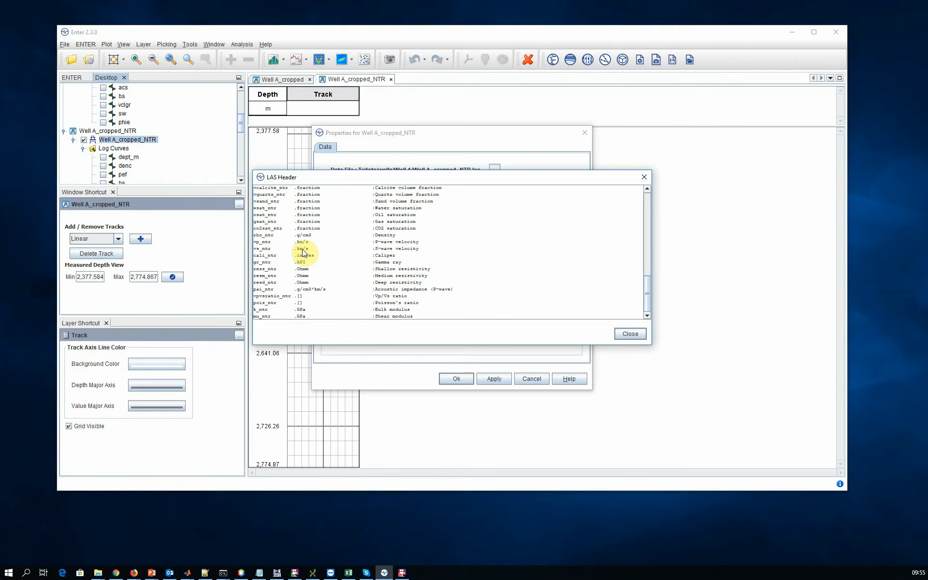
click(629, 334)
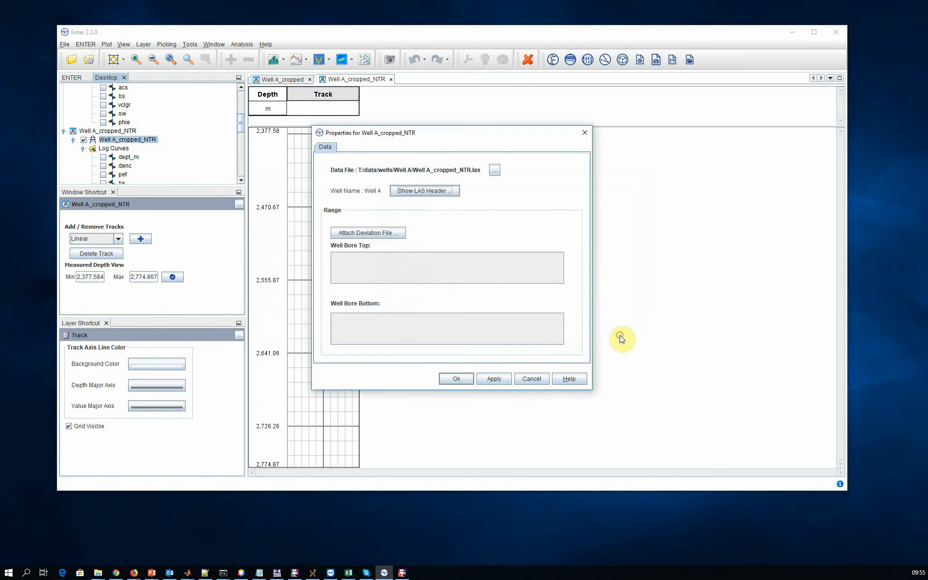
click(526, 381)
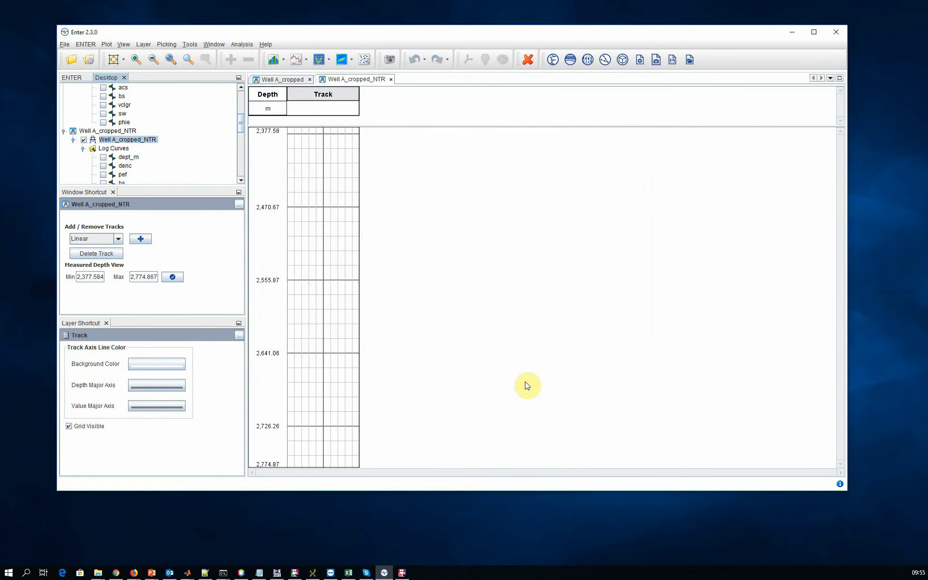
Open the generated WellLogs report presentation in PowerPoint.
click(690, 61)
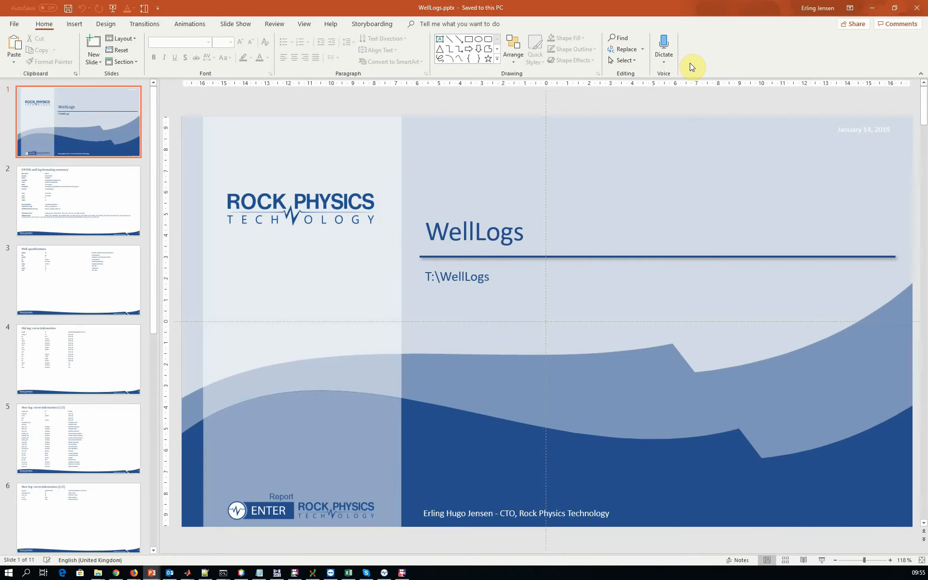